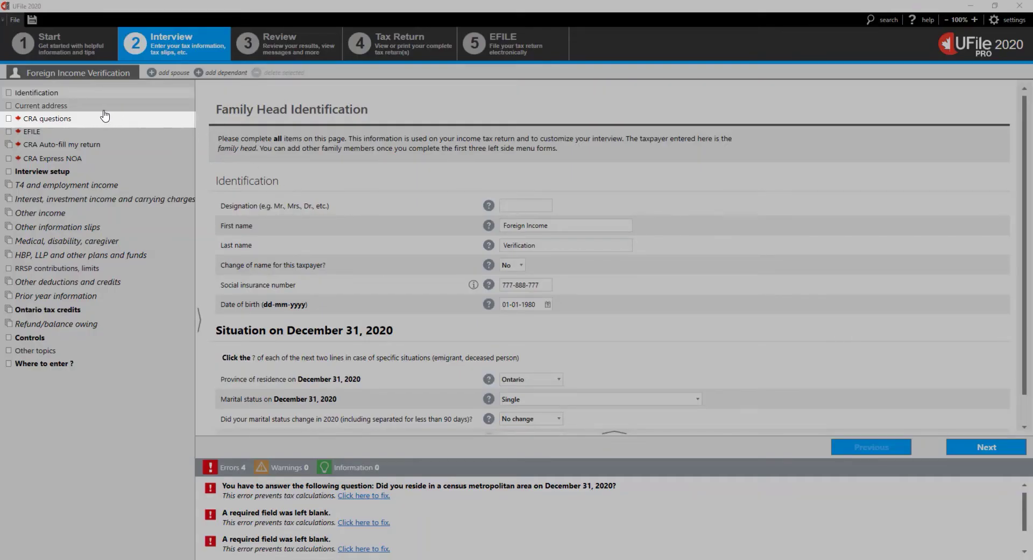
Step: On the CRA questions page, answer Yes to owning foreign property costing over CAN$100,000
{"action": "left_click", "coordinate": [63, 121]}
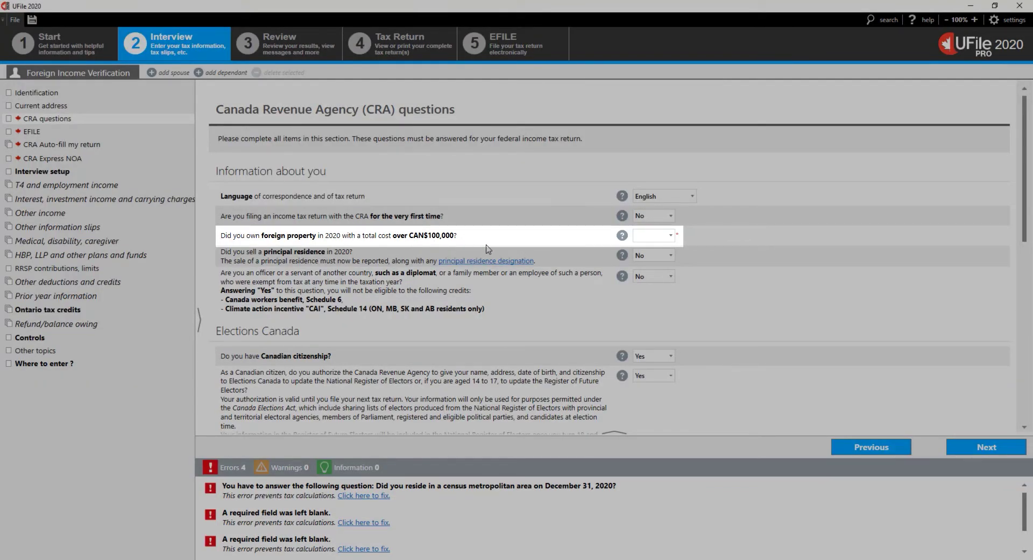
{"action": "left_click", "coordinate": [673, 236]}
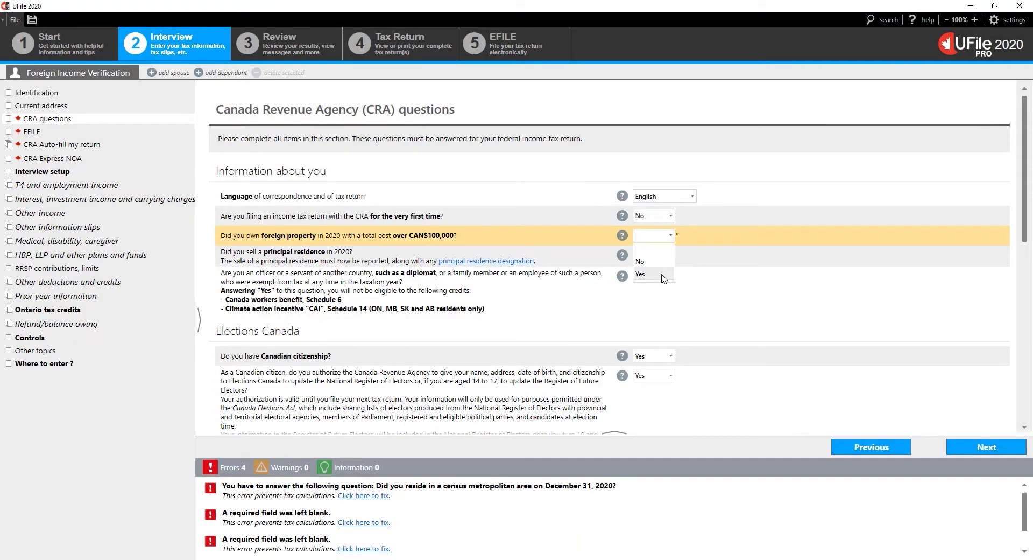
{"action": "left_click", "coordinate": [663, 275]}
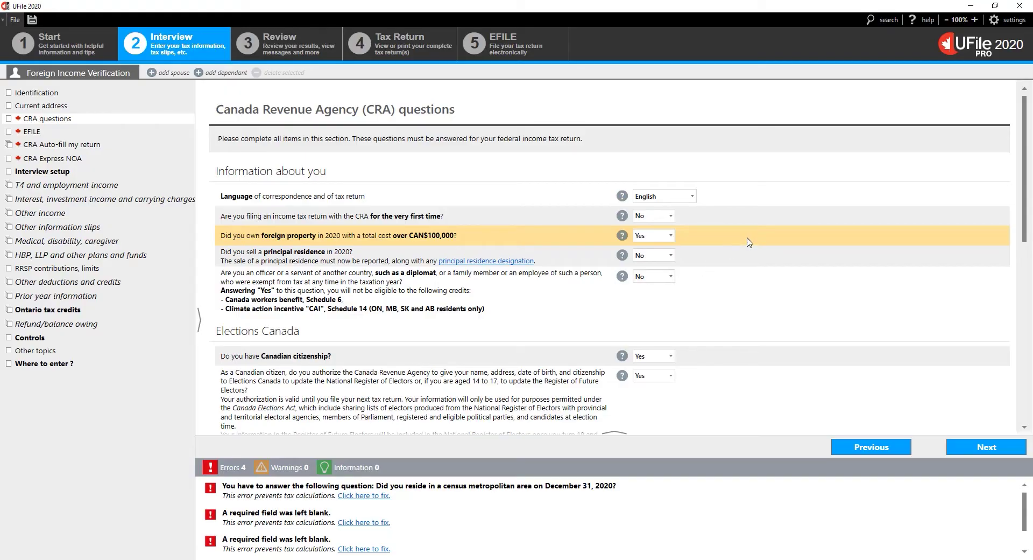
Step: Go past the EFILE page to the Foreign income and property section
{"action": "left_click", "coordinate": [992, 449]}
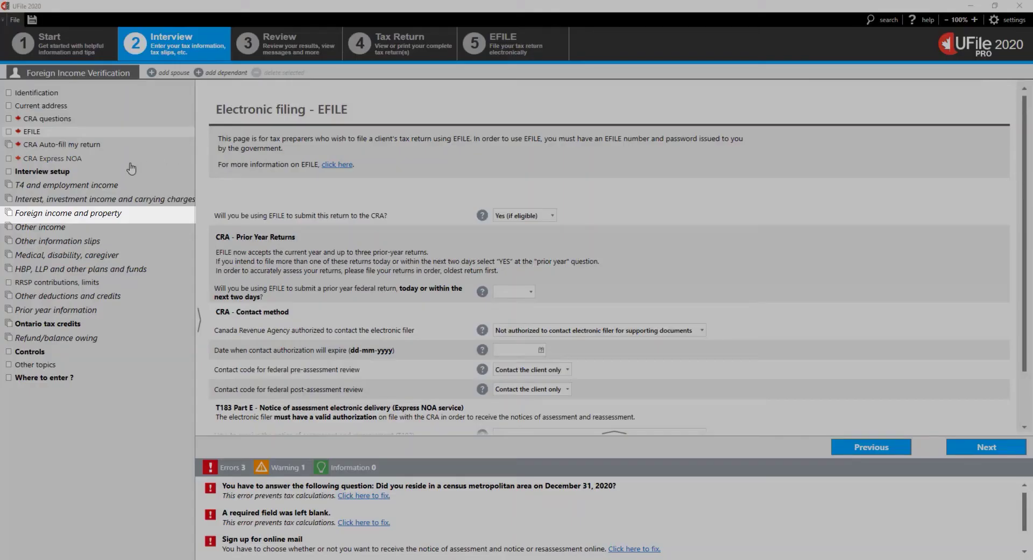
{"action": "left_click", "coordinate": [96, 215]}
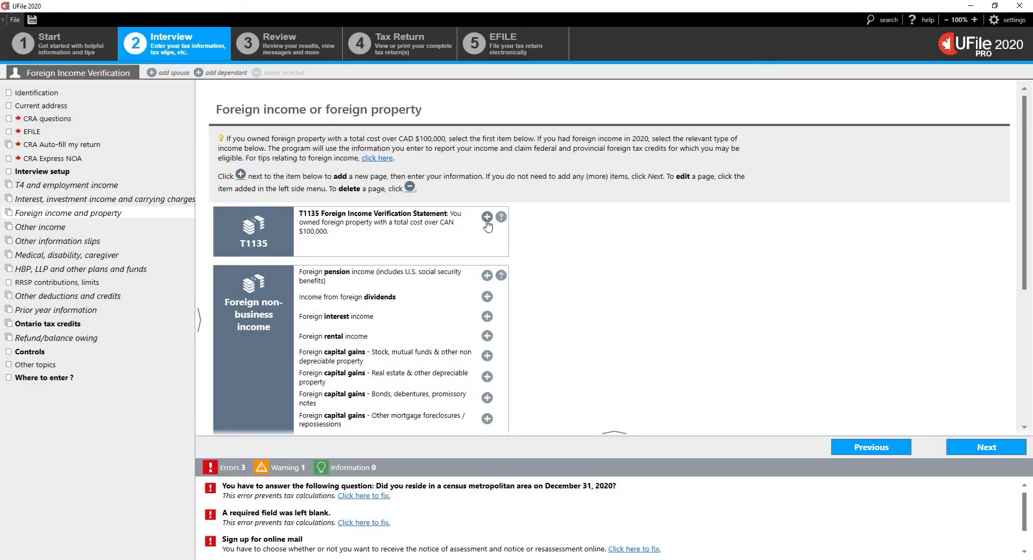
Step: Add a T1135 foreign property page and show its reporting method choices
{"action": "left_click", "coordinate": [486, 217]}
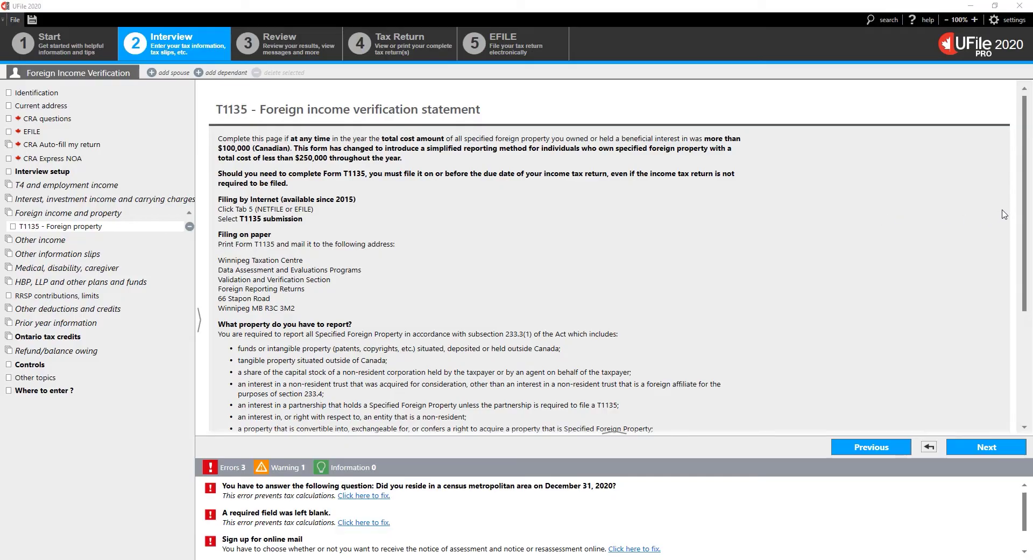
{"action": "scroll", "coordinate": [1012, 215], "scroll_direction": "down", "scroll_amount": 3}
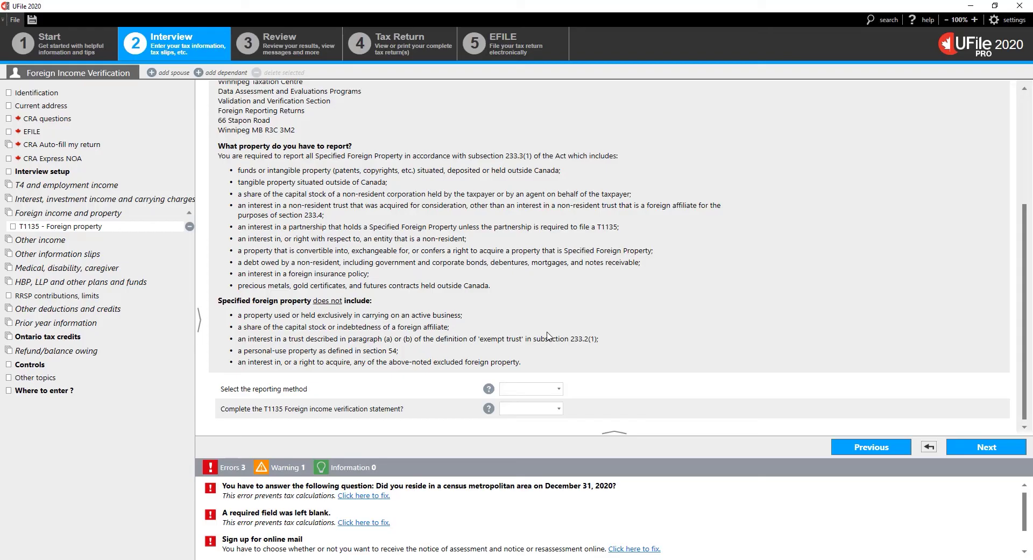
{"action": "left_click", "coordinate": [560, 390]}
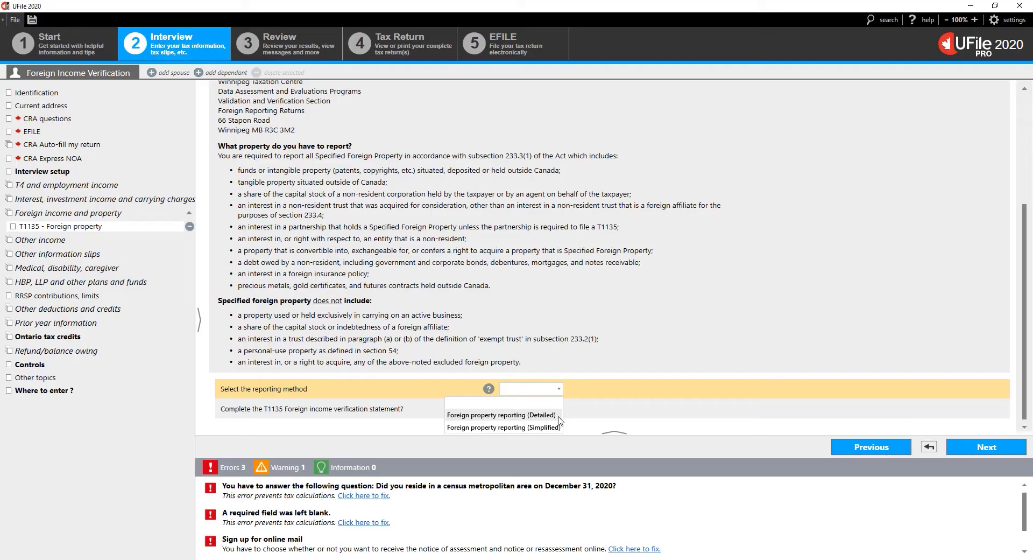
Step: Choose Foreign property reporting (Simplified), answer Yes to completing T1135, and No to amended return
{"action": "left_click", "coordinate": [558, 427]}
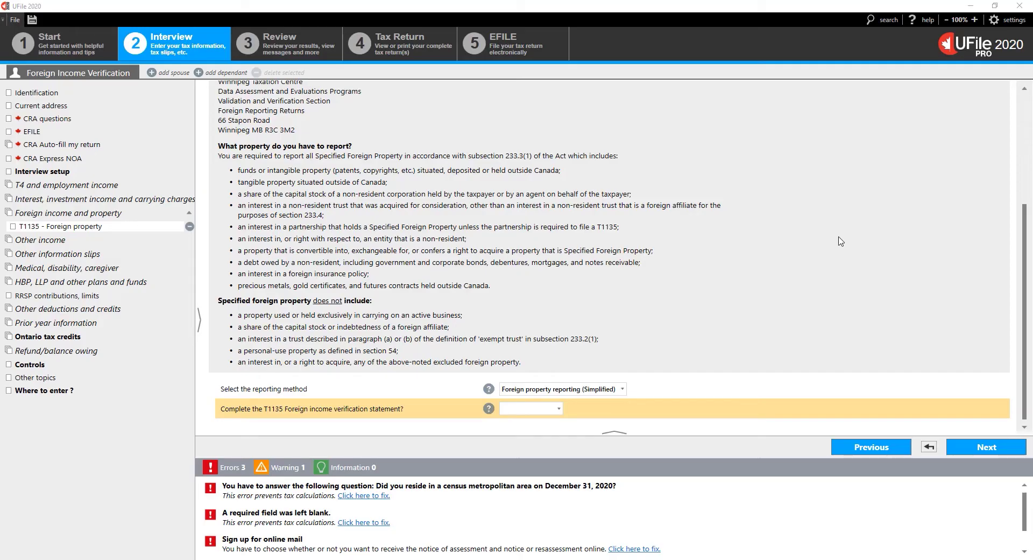
{"action": "left_click", "coordinate": [559, 410]}
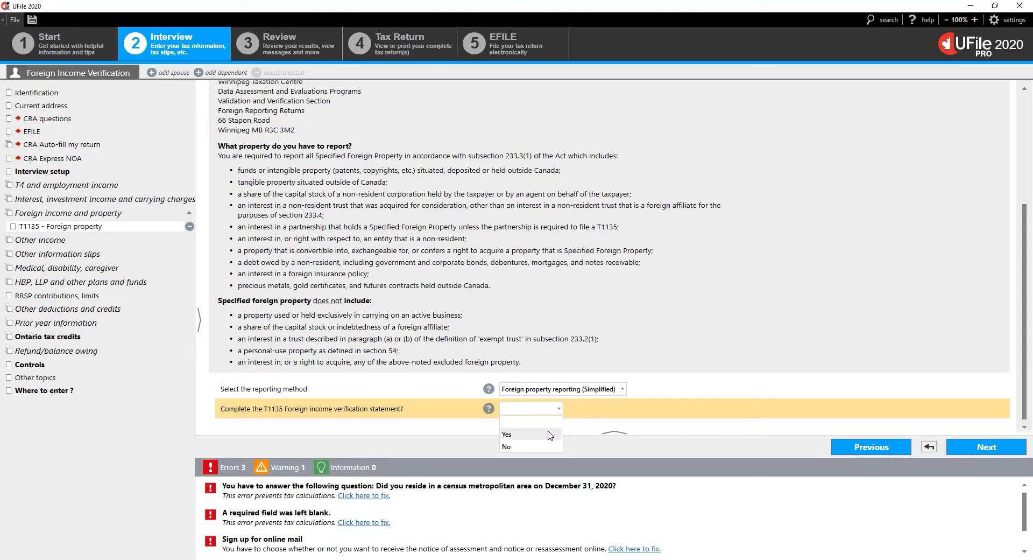
{"action": "left_click", "coordinate": [550, 434]}
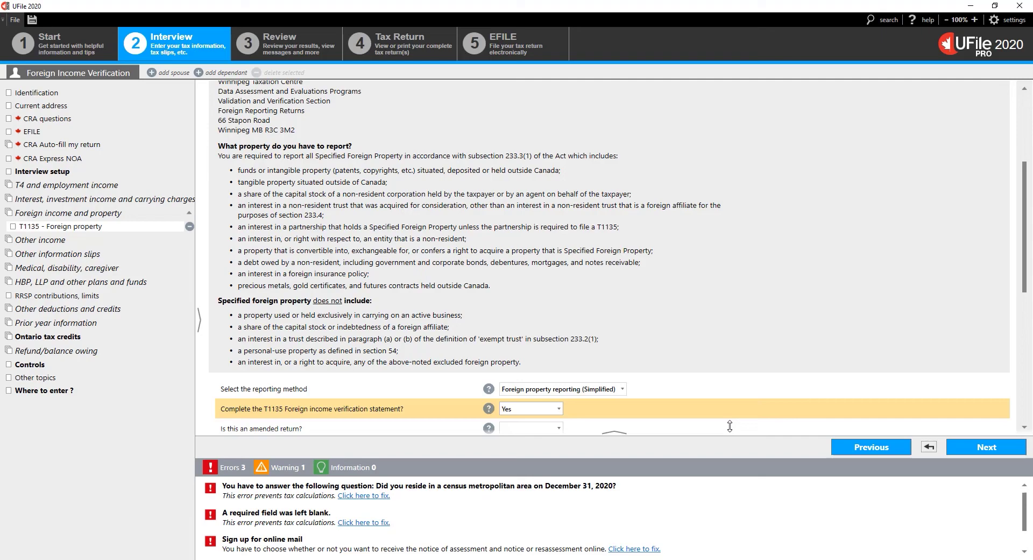
{"action": "left_click_drag", "start_coordinate": [1025, 285], "coordinate": [1031, 411]}
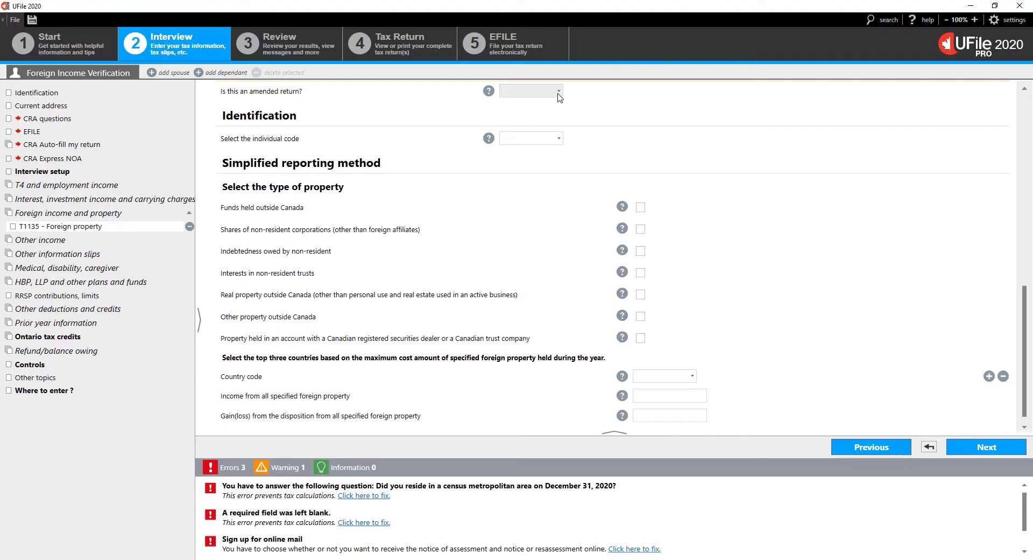
{"action": "left_click", "coordinate": [558, 93]}
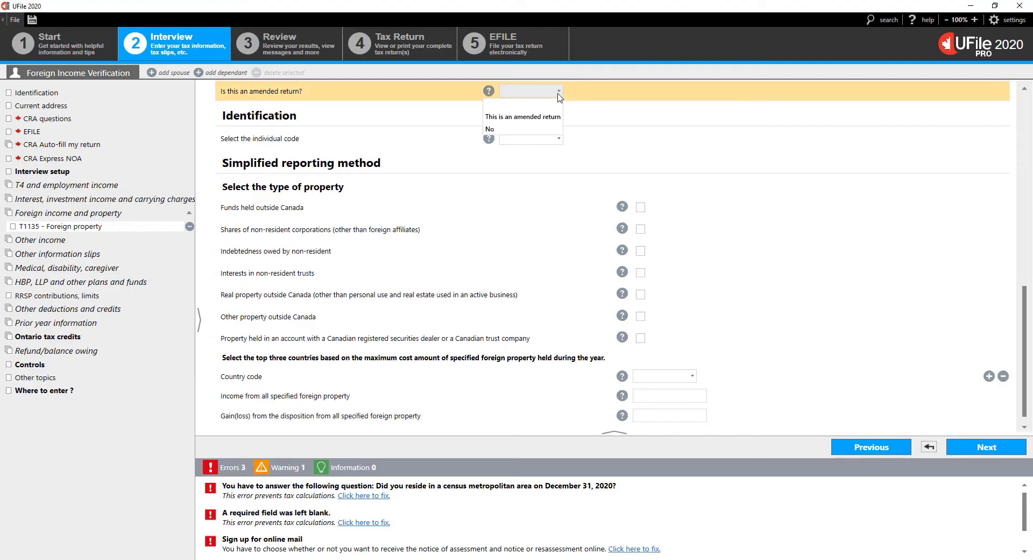
{"action": "left_click", "coordinate": [546, 131]}
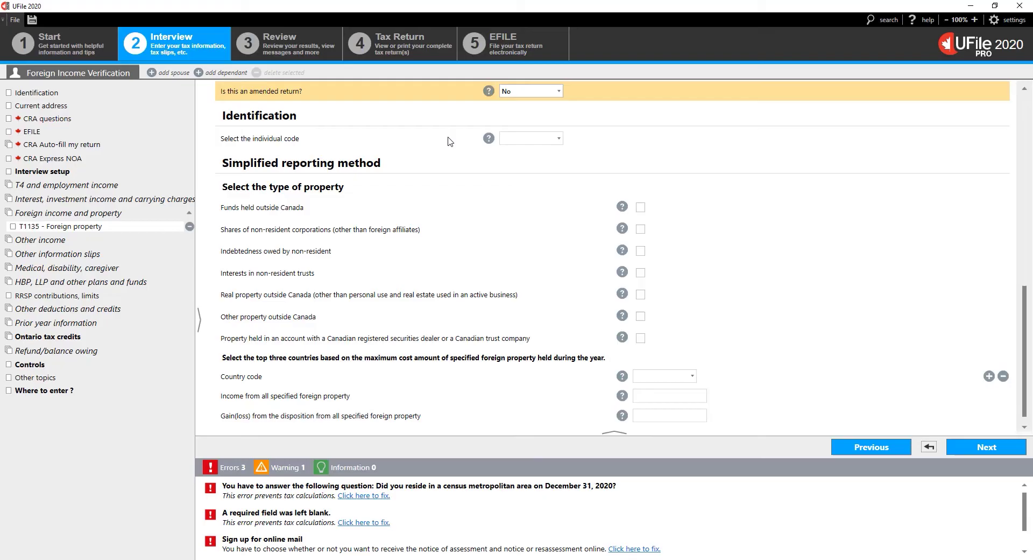
Step: Select individual code 2 and tick Funds held outside Canada and Real property outside Canada
{"action": "left_click", "coordinate": [560, 139]}
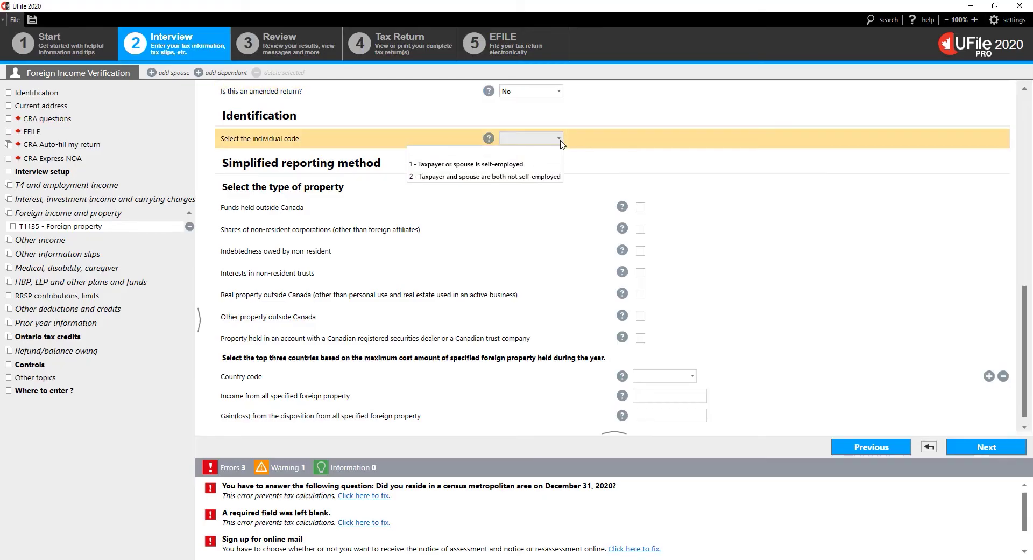
{"action": "left_click", "coordinate": [550, 177]}
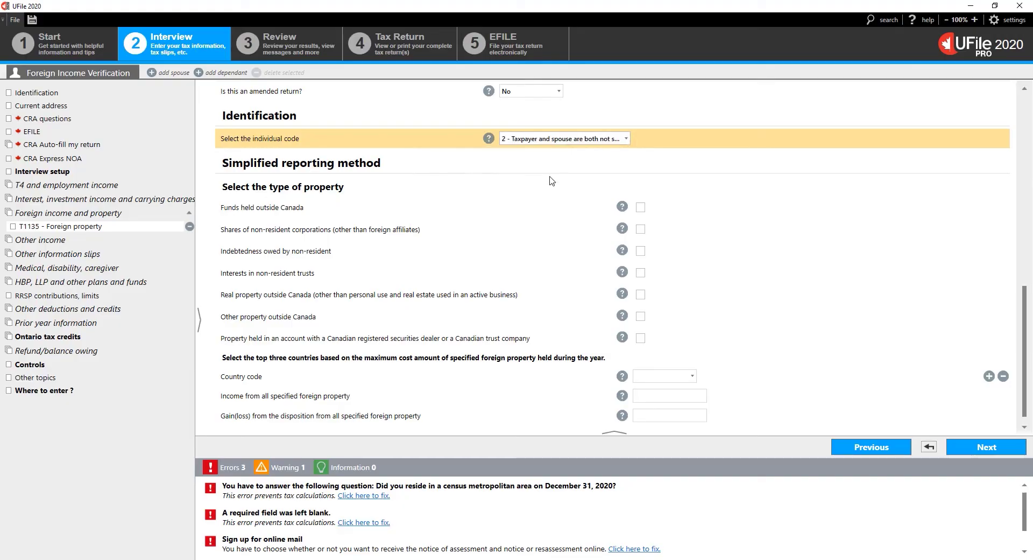
{"action": "left_click", "coordinate": [640, 208]}
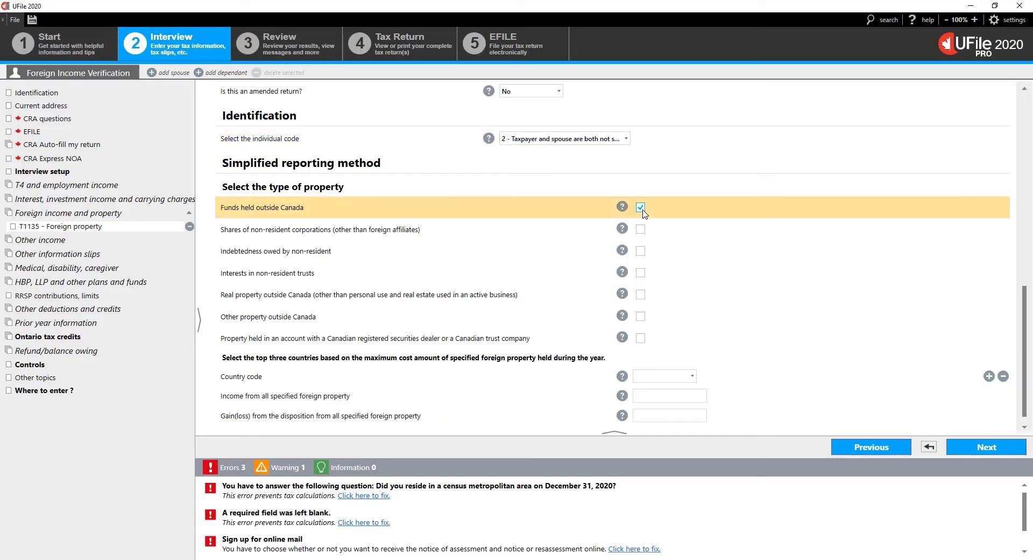
{"action": "left_click", "coordinate": [641, 295]}
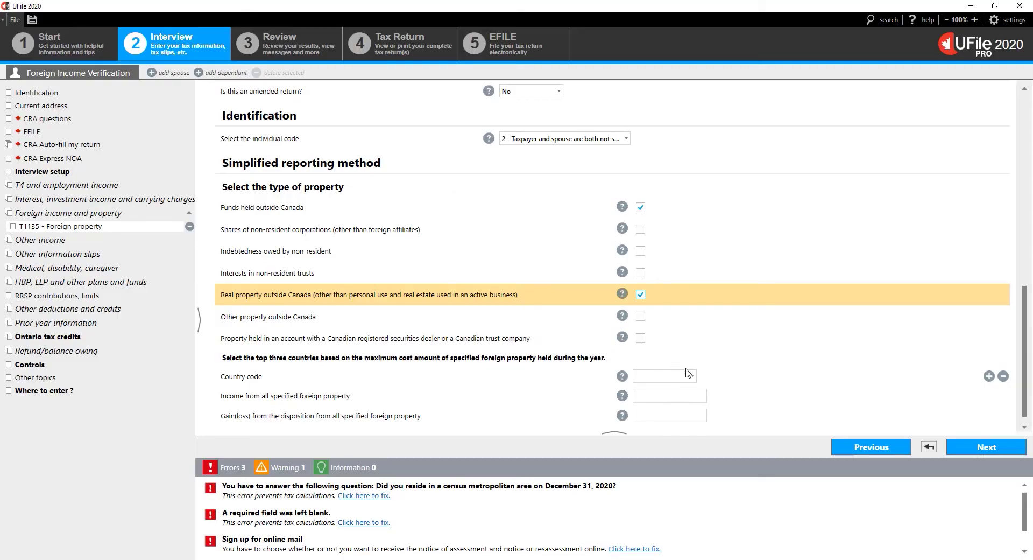
{"action": "left_click", "coordinate": [693, 376]}
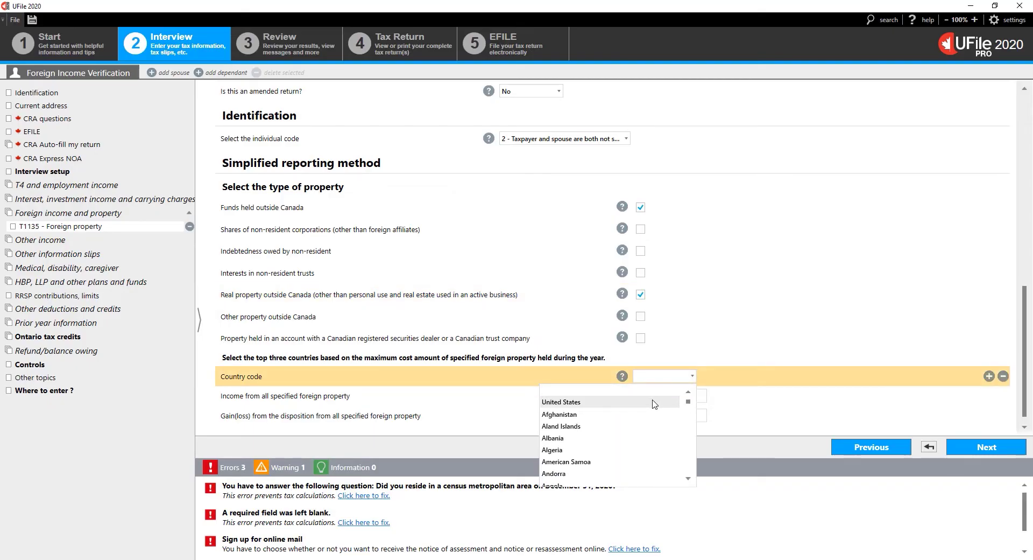
{"action": "left_click", "coordinate": [655, 404]}
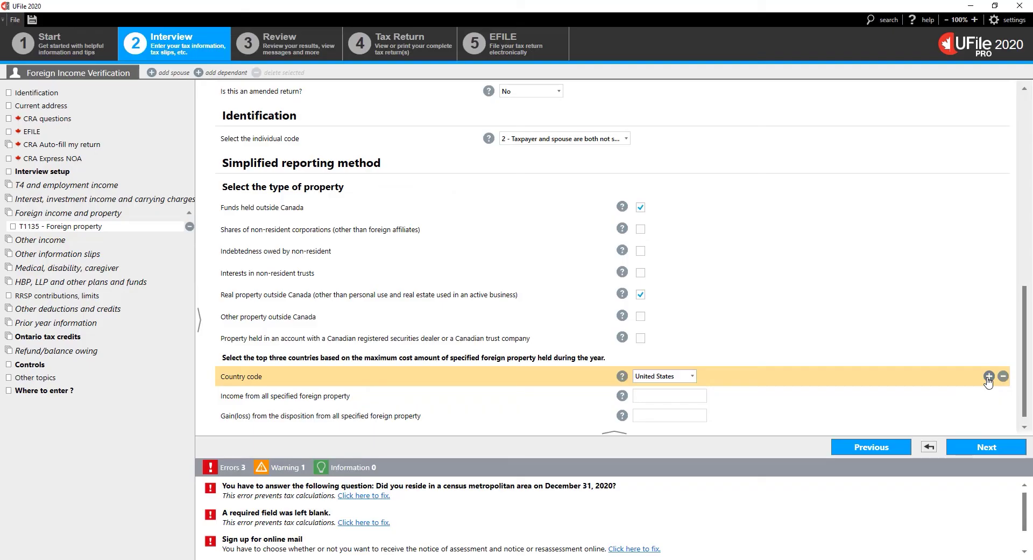
{"action": "left_click", "coordinate": [989, 377]}
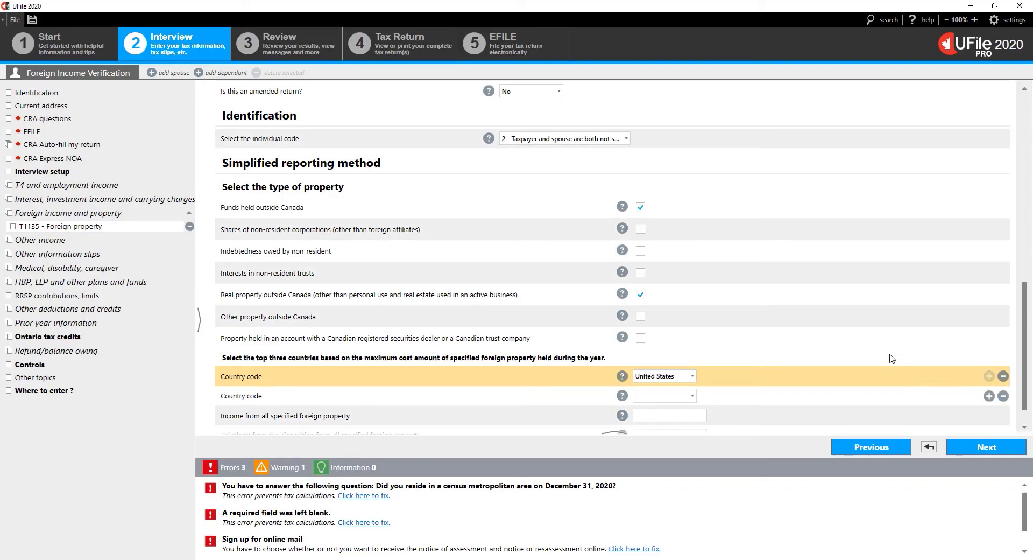
{"action": "scroll", "coordinate": [892, 358], "scroll_direction": "down", "scroll_amount": 1}
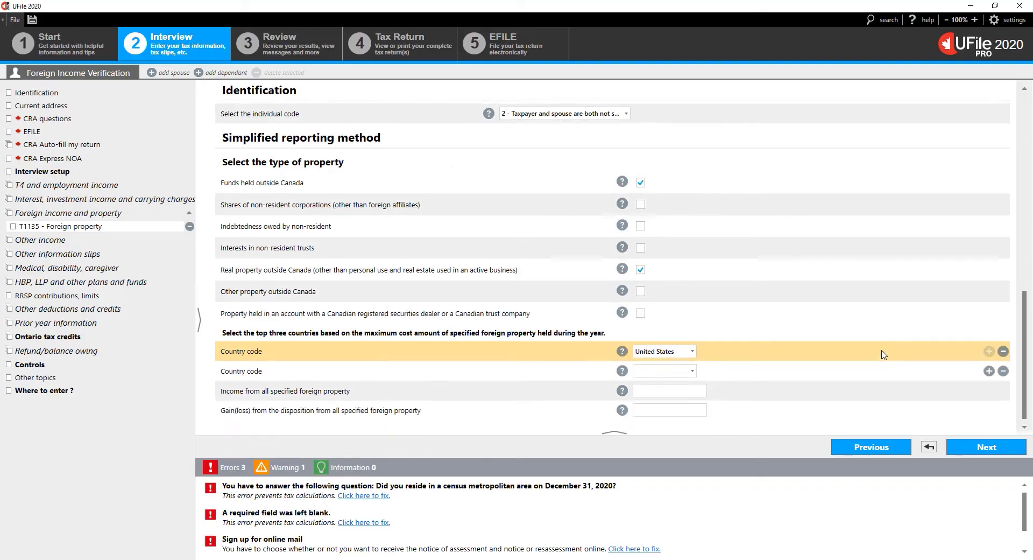
{"action": "left_click", "coordinate": [692, 370]}
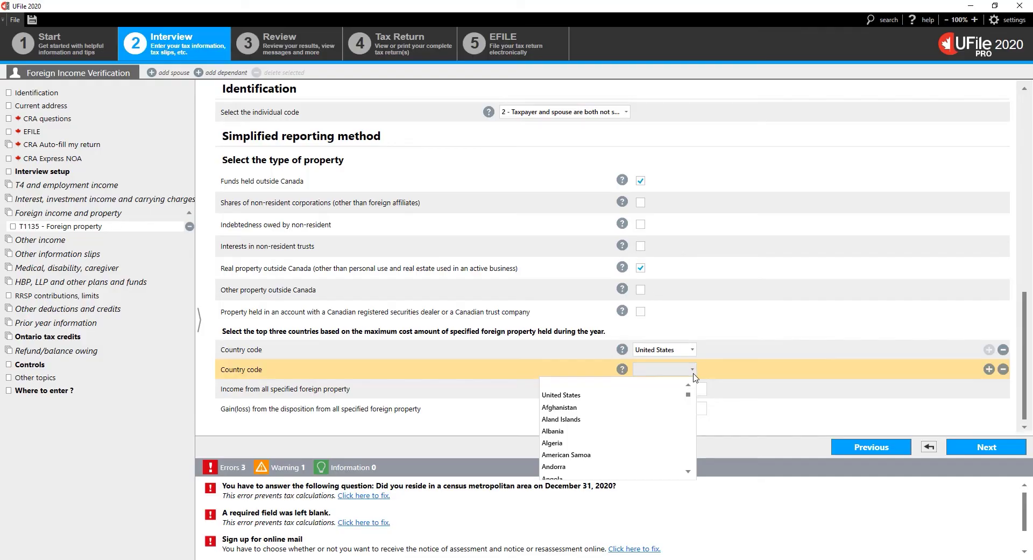
{"action": "left_click", "coordinate": [776, 370]}
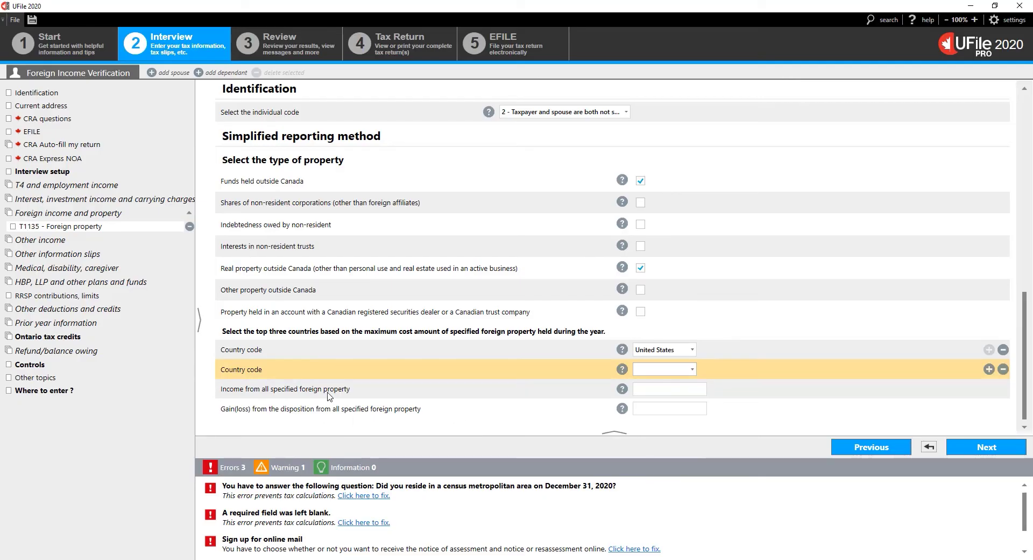
{"action": "left_click", "coordinate": [653, 388]}
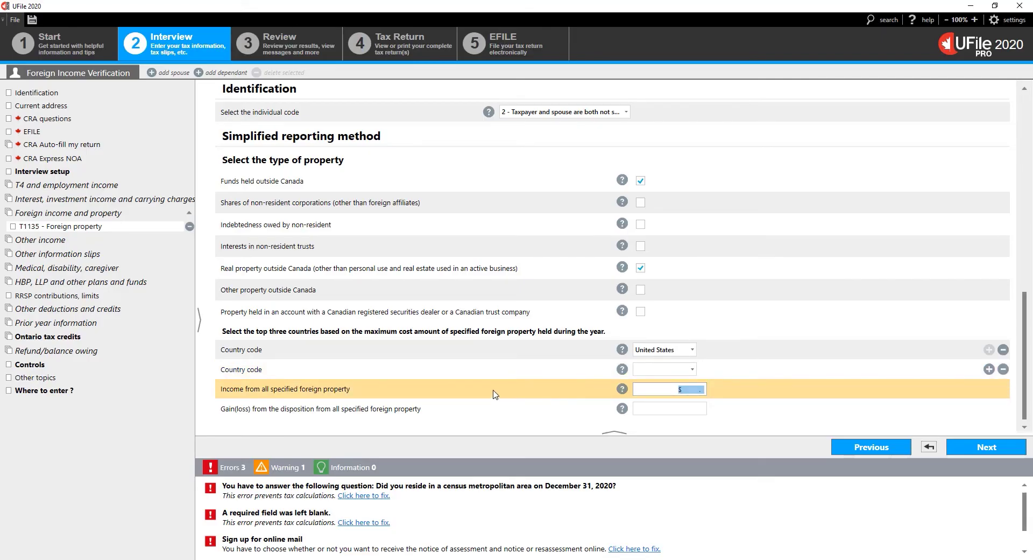
{"action": "left_click", "coordinate": [691, 406]}
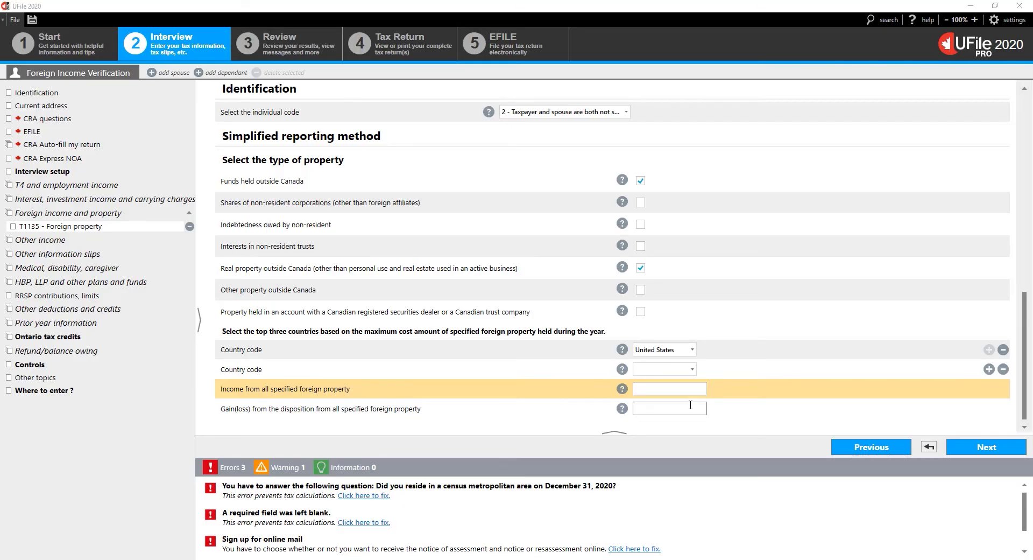
{"action": "left_click", "coordinate": [691, 404]}
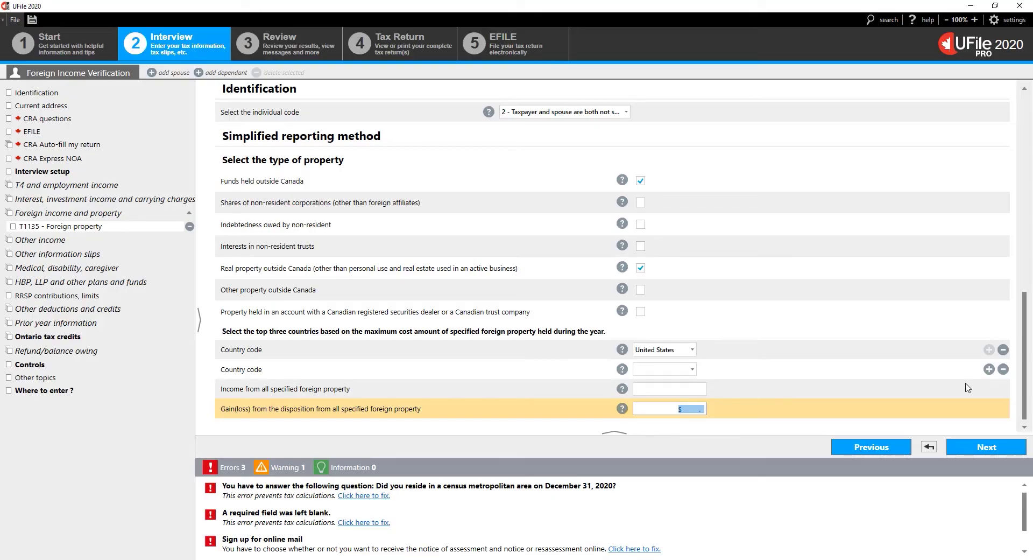
Step: Advance to the Detailed reporting method section and show the total cost ranges
{"action": "left_click", "coordinate": [984, 454]}
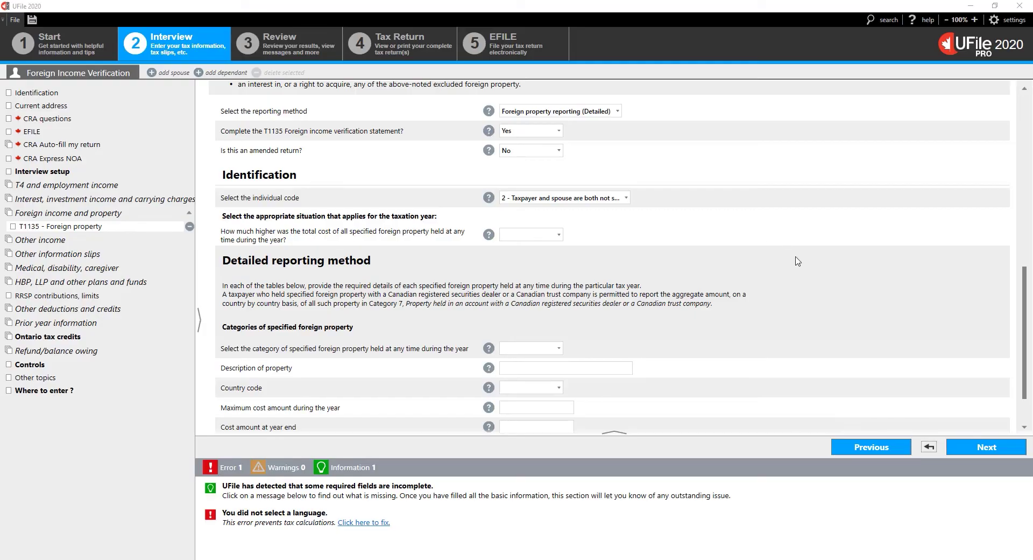
{"action": "left_click", "coordinate": [560, 238]}
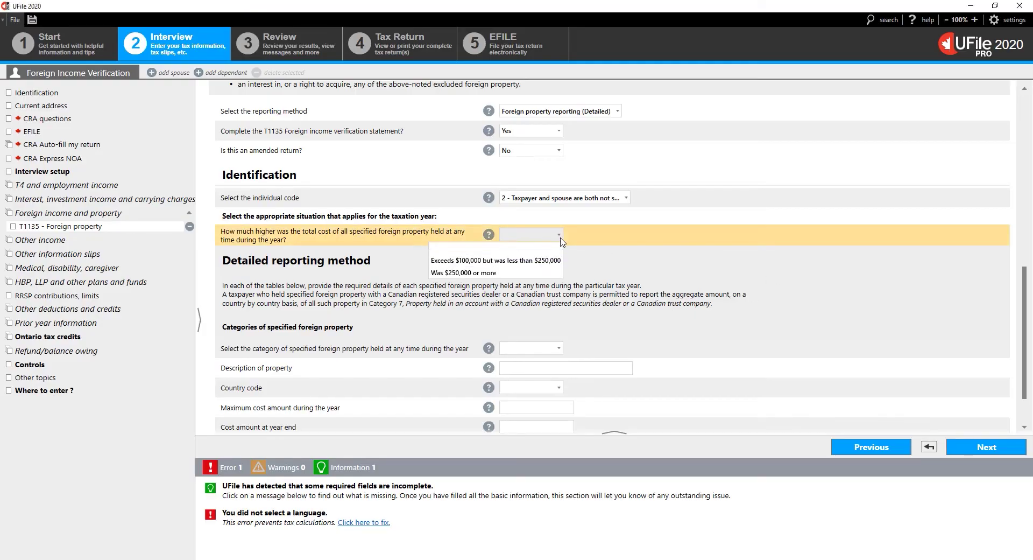
Step: Set total cost to 'Was $250,000 or more' and add category 1 property 'Bank Account'
{"action": "left_click", "coordinate": [542, 273]}
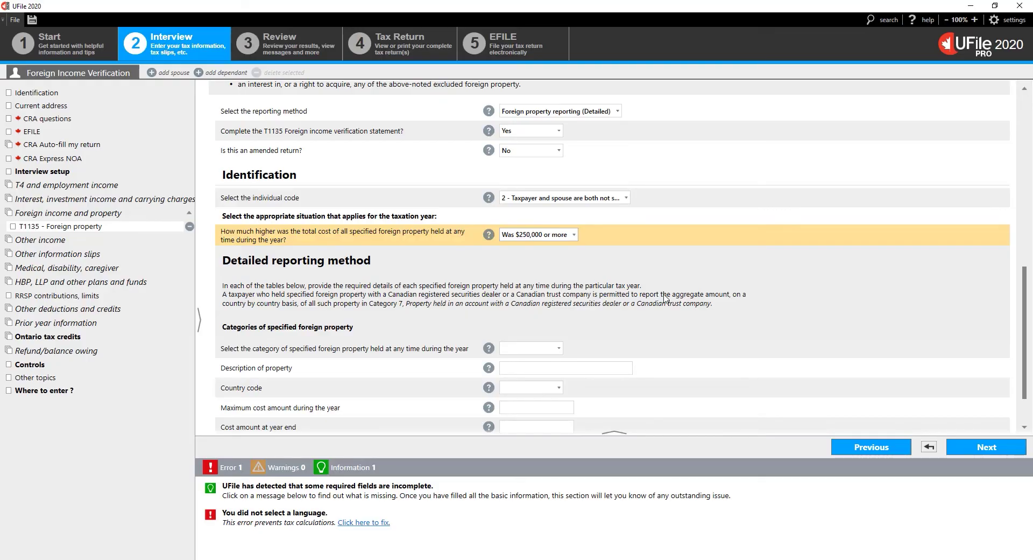
{"action": "scroll", "coordinate": [665, 297], "scroll_direction": "down", "scroll_amount": 2}
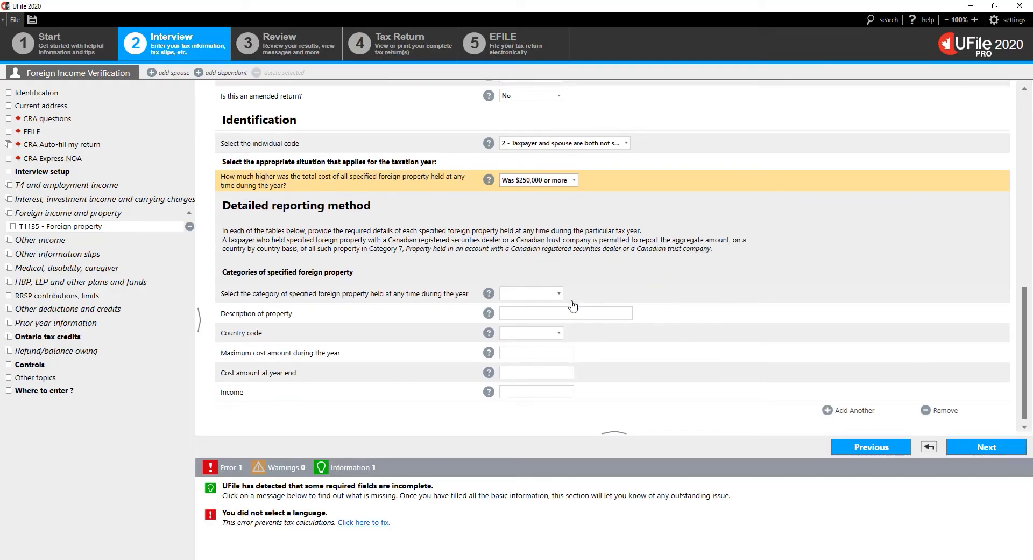
{"action": "left_click", "coordinate": [559, 295]}
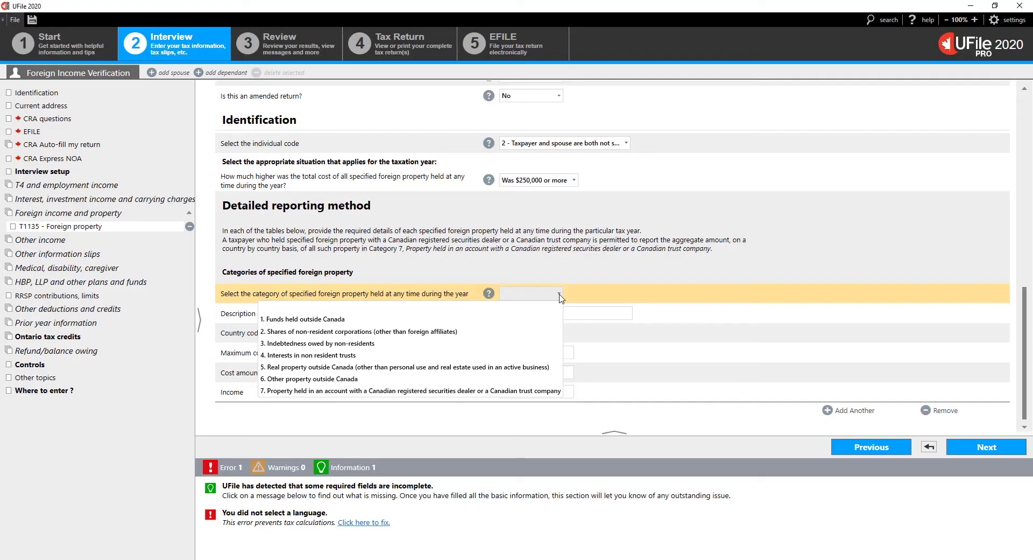
{"action": "left_click", "coordinate": [544, 322]}
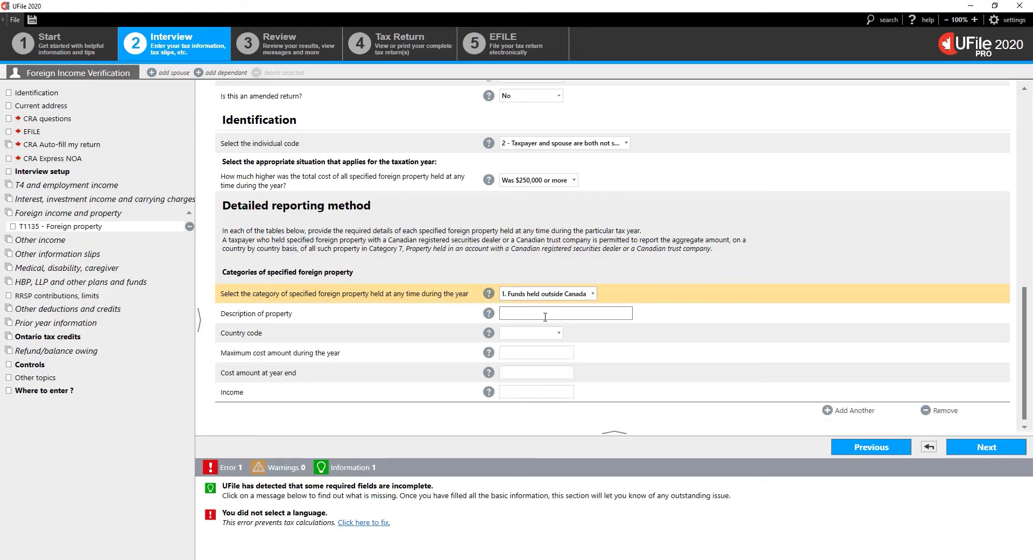
{"action": "left_click", "coordinate": [545, 317]}
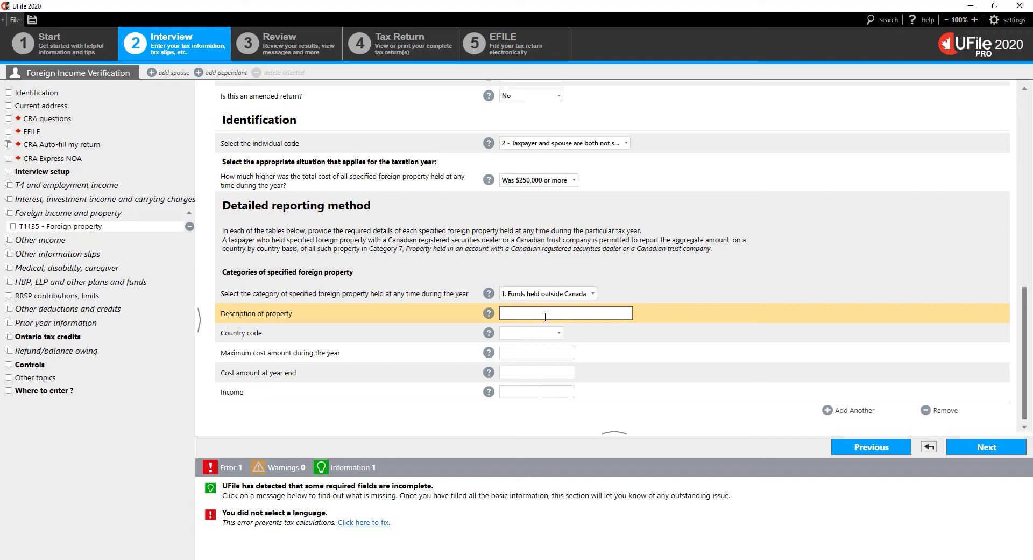
{"action": "type", "text": "Bank Account"}
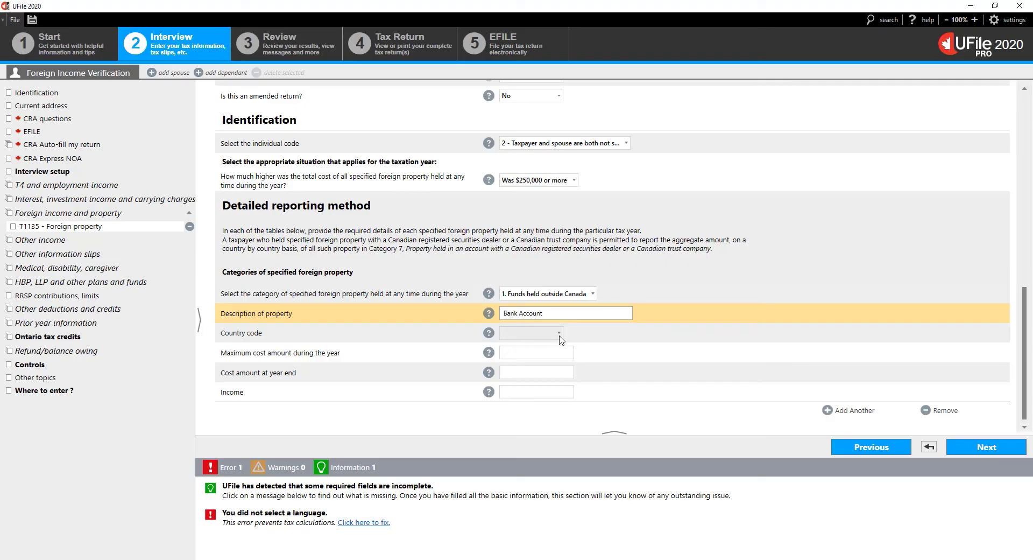
Step: Enter United States, maximum cost 150000, year-end cost 145000.00 and income 200 for Bank Account
{"action": "left_click", "coordinate": [560, 335]}
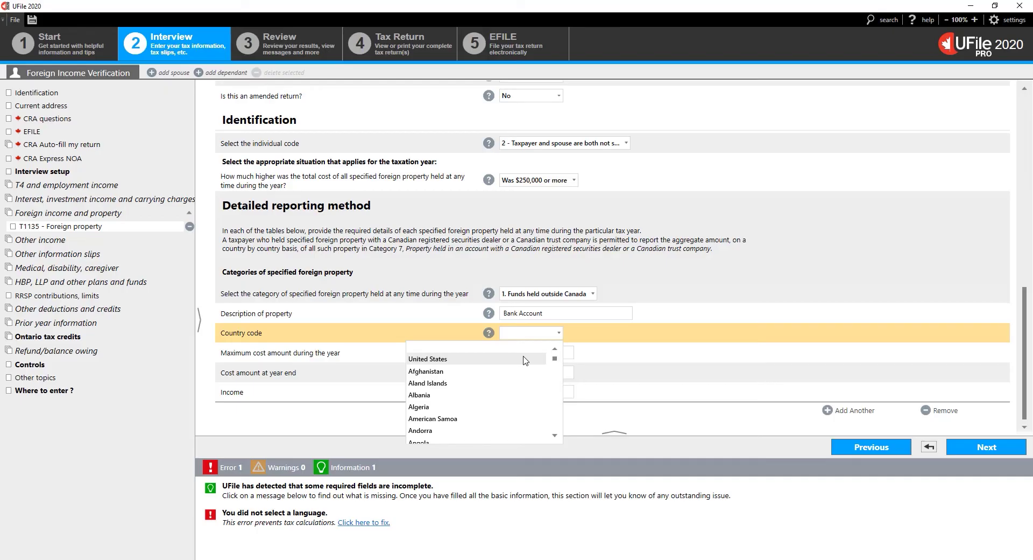
{"action": "left_click", "coordinate": [526, 359]}
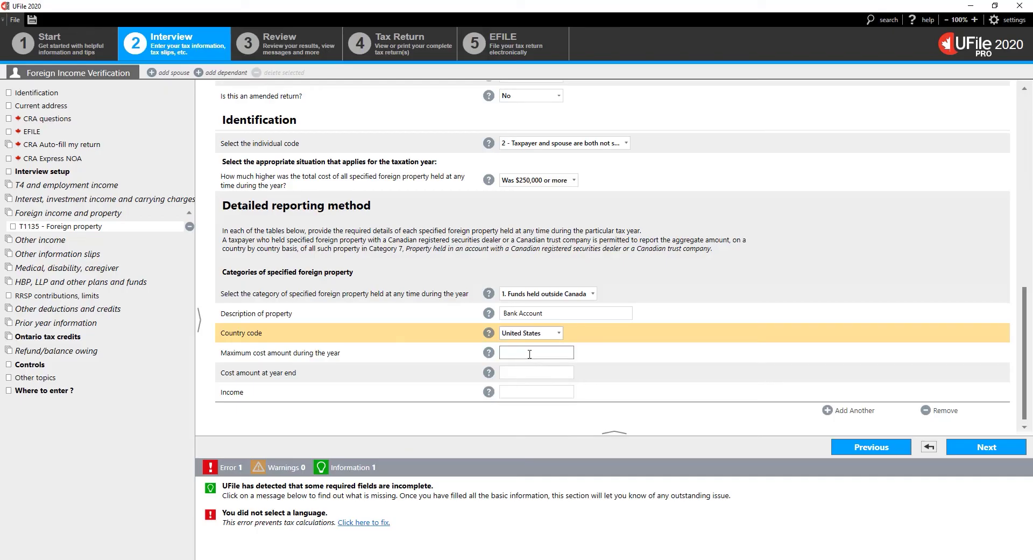
{"action": "left_click", "coordinate": [529, 354]}
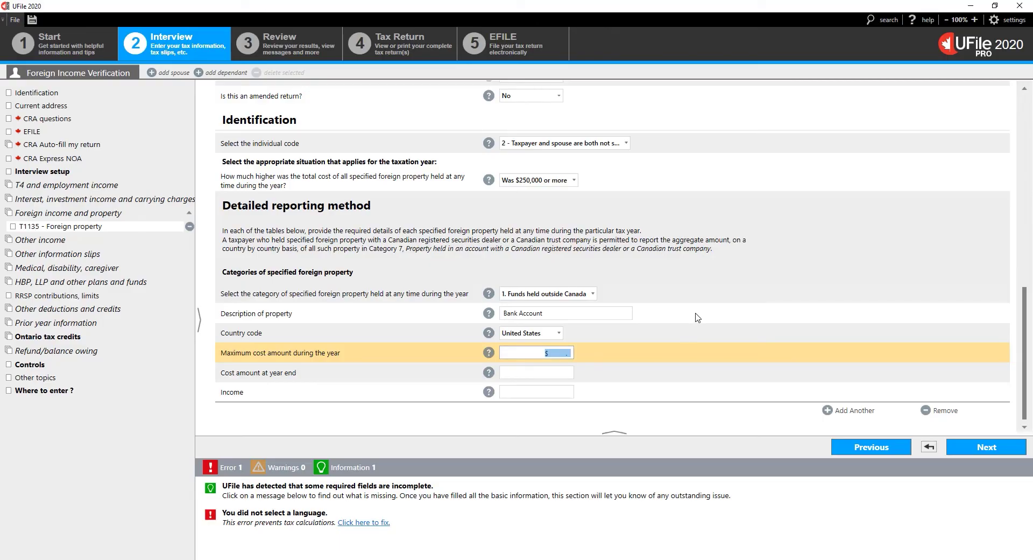
{"action": "type", "text": "150000"}
{"action": "left_click", "coordinate": [553, 372]}
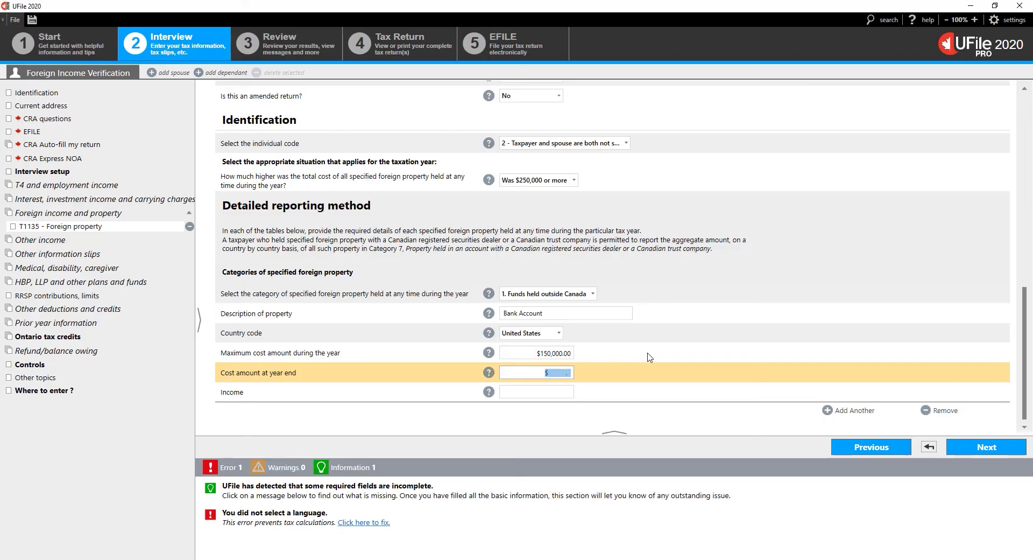
{"action": "type", "text": "145000.00"}
{"action": "left_click", "coordinate": [558, 393]}
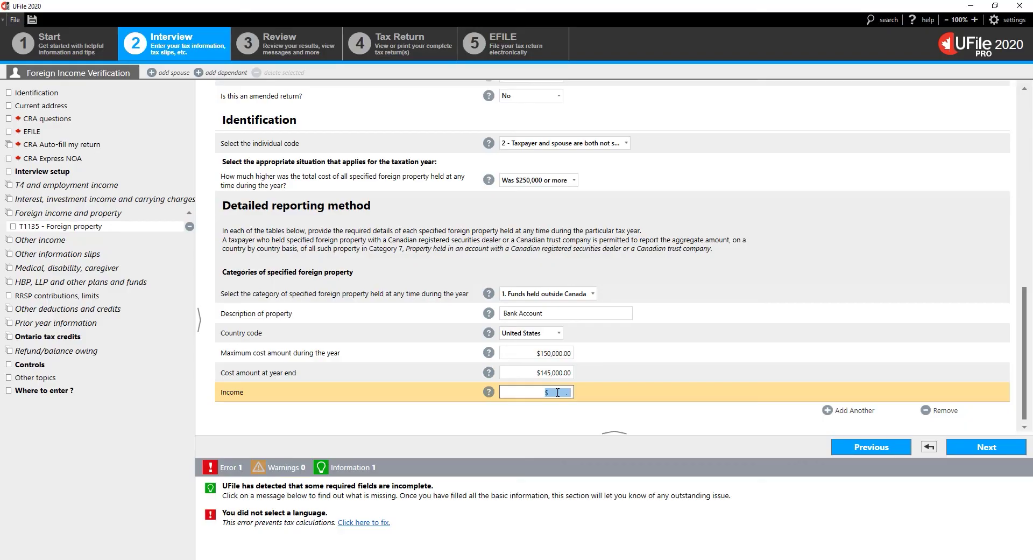
{"action": "type", "text": "200"}
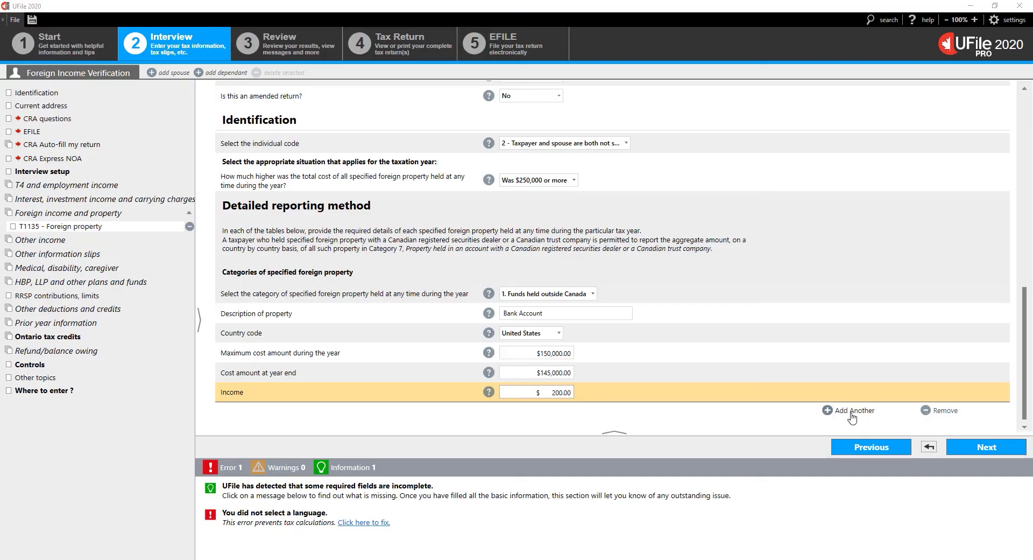
Step: Use Add Another below the Bank Account and scroll down to the new blank property entry
{"action": "left_click", "coordinate": [852, 412]}
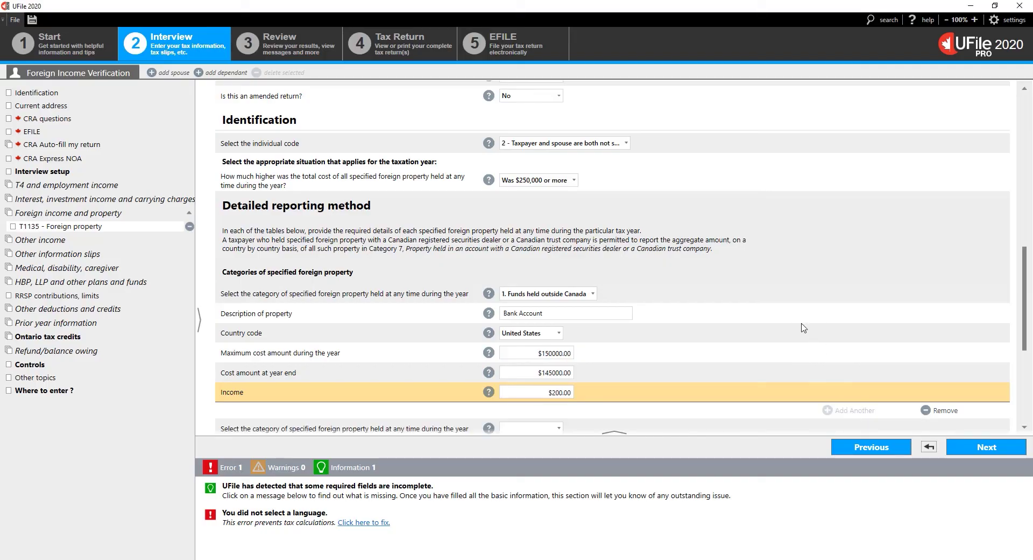
{"action": "scroll", "coordinate": [804, 327], "scroll_direction": "down", "scroll_amount": 2}
{"action": "scroll", "coordinate": [804, 328], "scroll_direction": "down", "scroll_amount": 6}
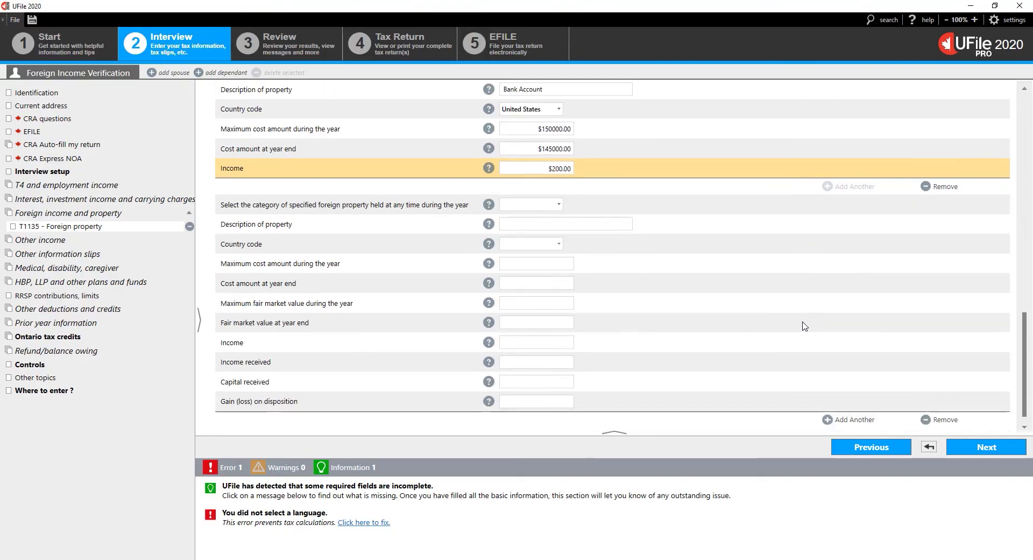